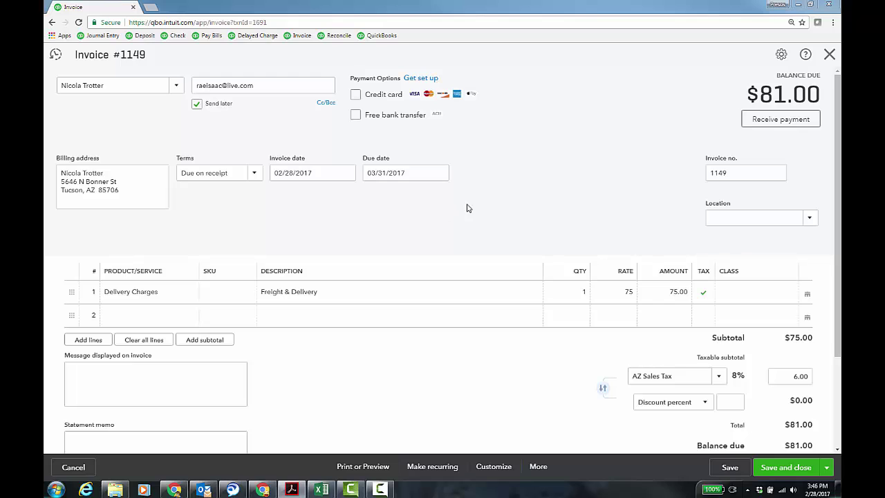
Close invoice #1149, then filter accounts by 'bad' and save the 60300 Bad debt (Bad Debts) account.
{"action": "left_click", "coordinate": [829, 56]}
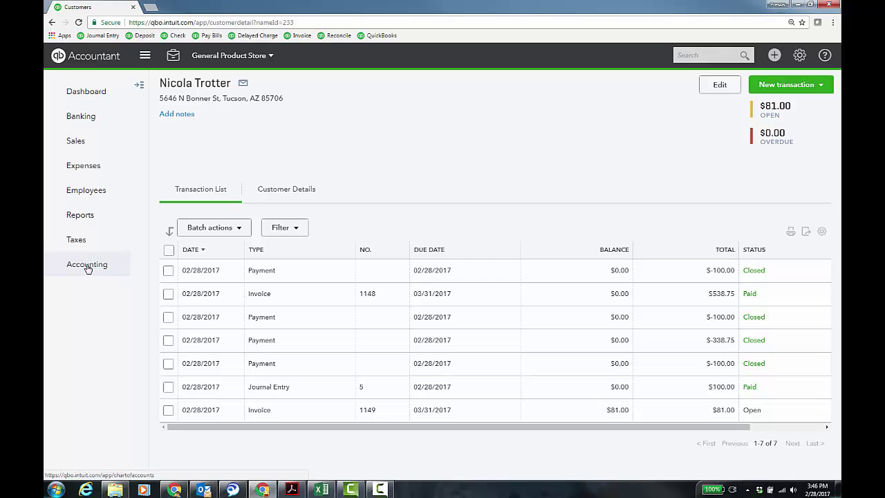
{"action": "left_click", "coordinate": [88, 267]}
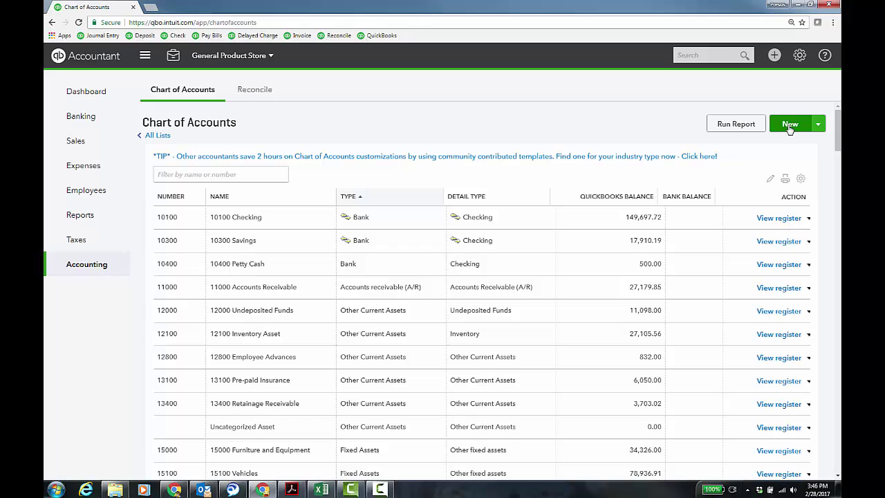
{"action": "left_click", "coordinate": [240, 176]}
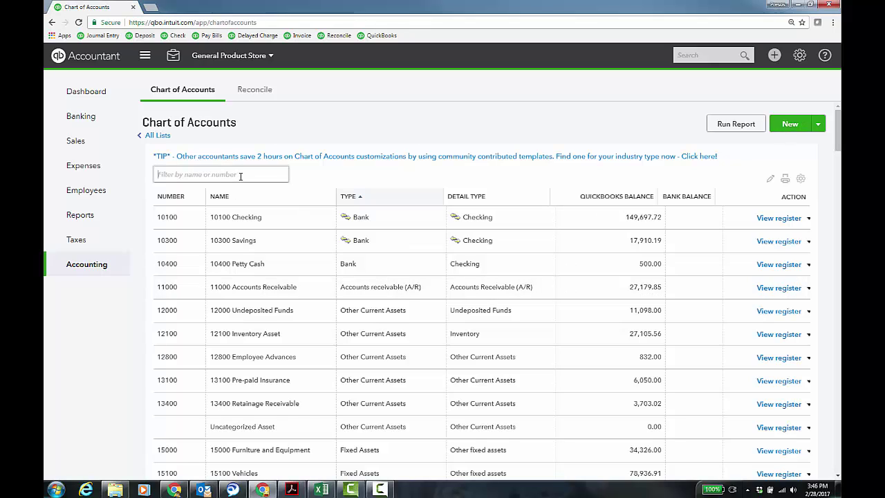
{"action": "type", "text": "bad"}
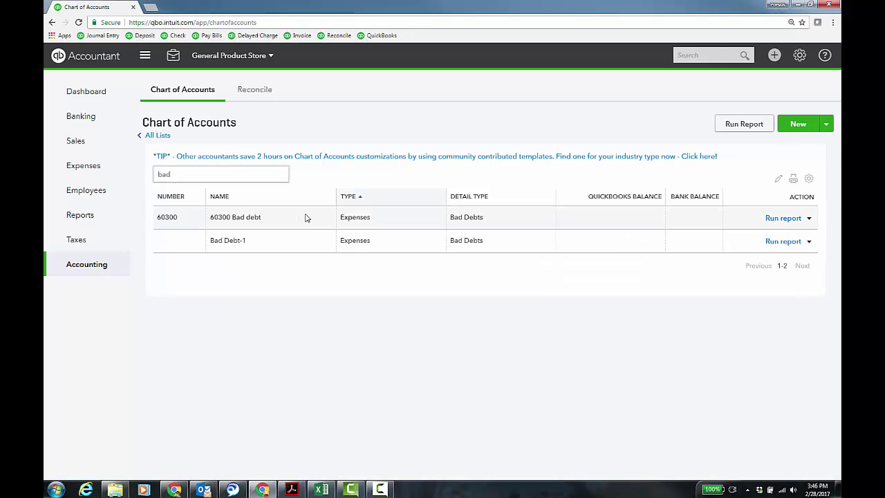
{"action": "left_click", "coordinate": [807, 218]}
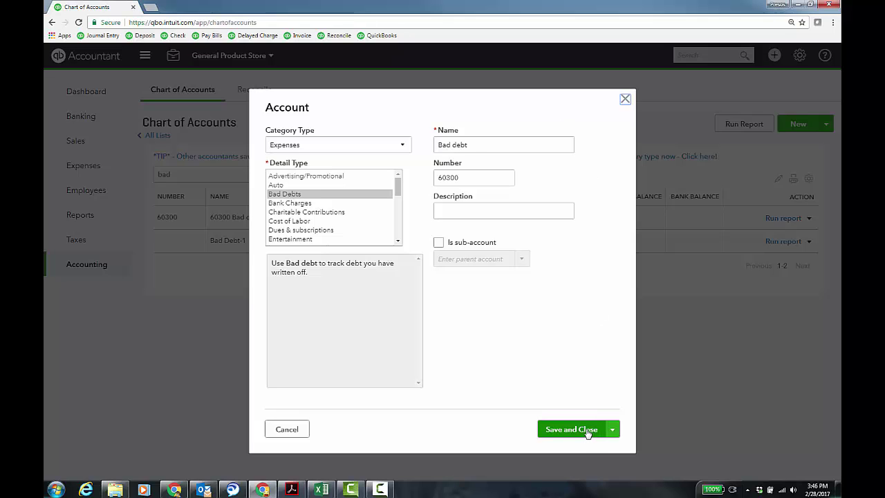
{"action": "left_click", "coordinate": [586, 430]}
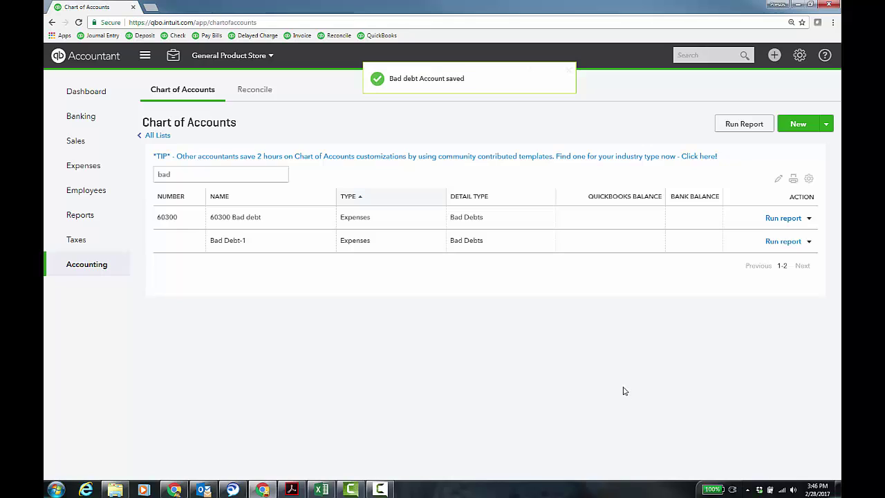
Verify in Products and Services that the Bad debt item's account is 60300 Bad debt.
{"action": "left_click", "coordinate": [799, 58]}
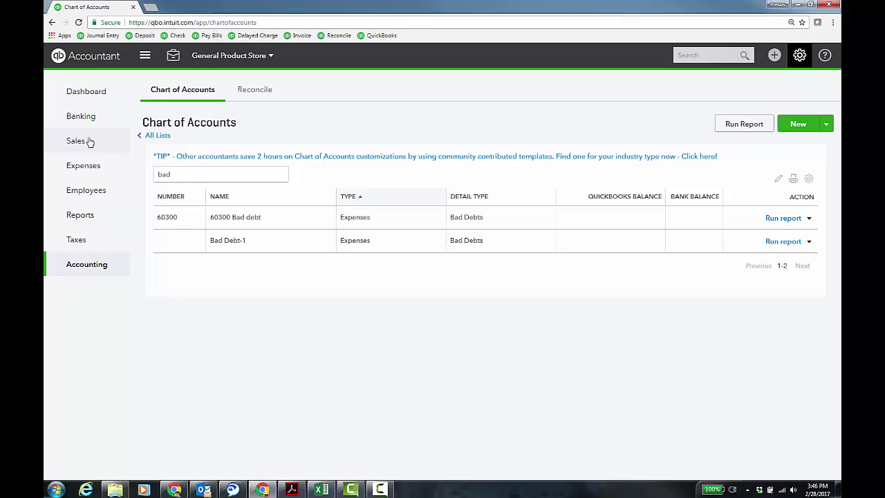
{"action": "left_click", "coordinate": [89, 141]}
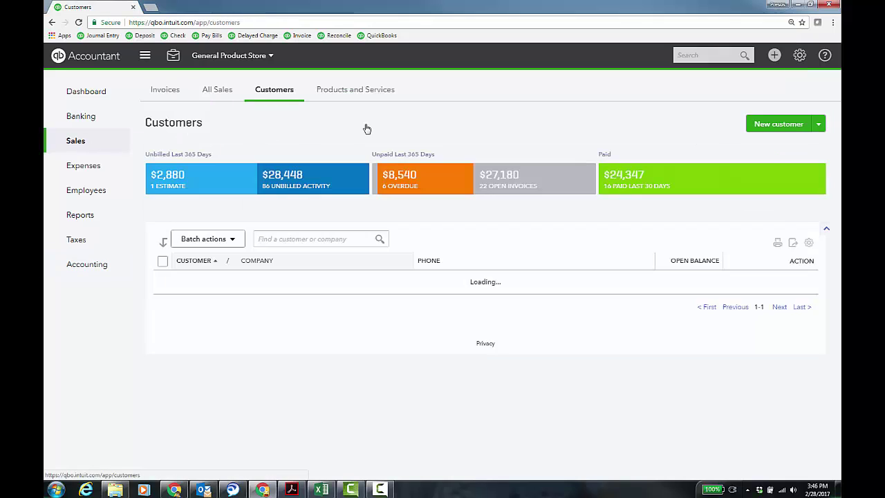
{"action": "left_click", "coordinate": [386, 92]}
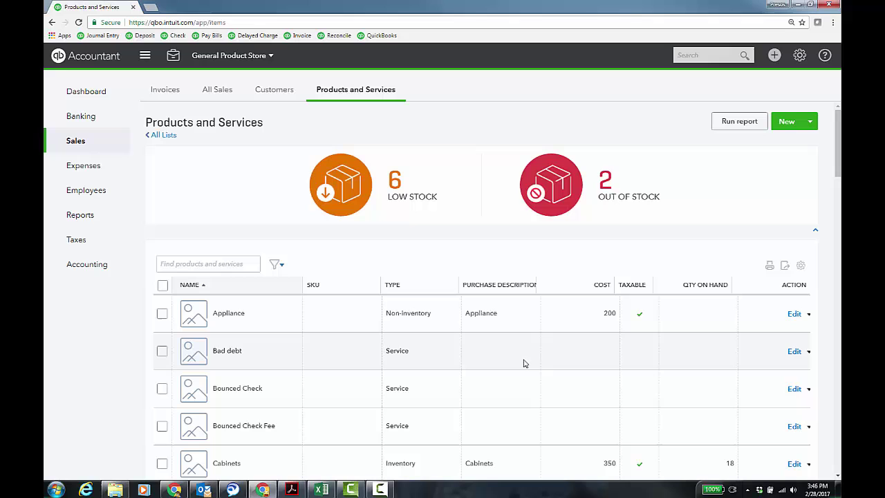
{"action": "left_click", "coordinate": [792, 353]}
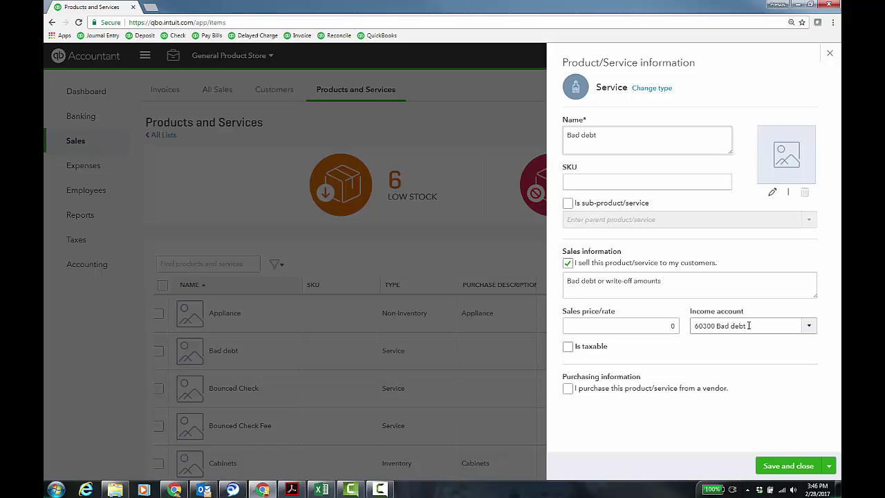
{"action": "left_click", "coordinate": [829, 54]}
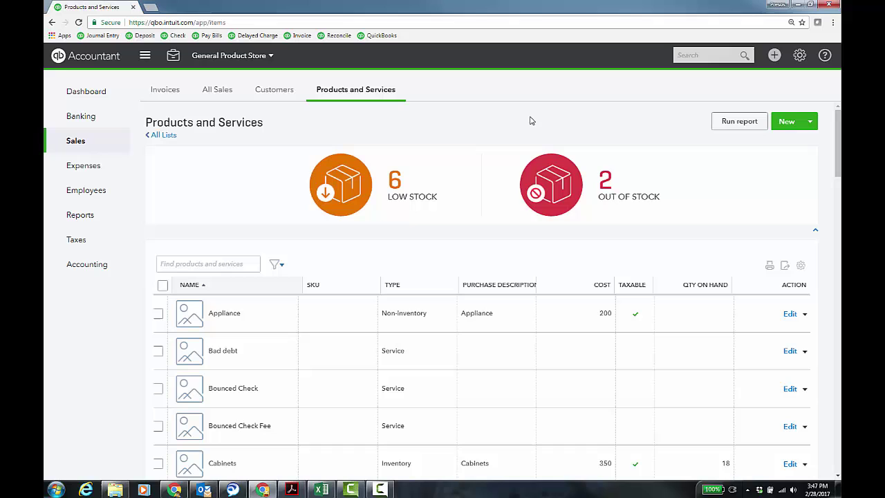
Start new credit memo #1151 for the invoice's customer.
{"action": "left_click", "coordinate": [774, 55]}
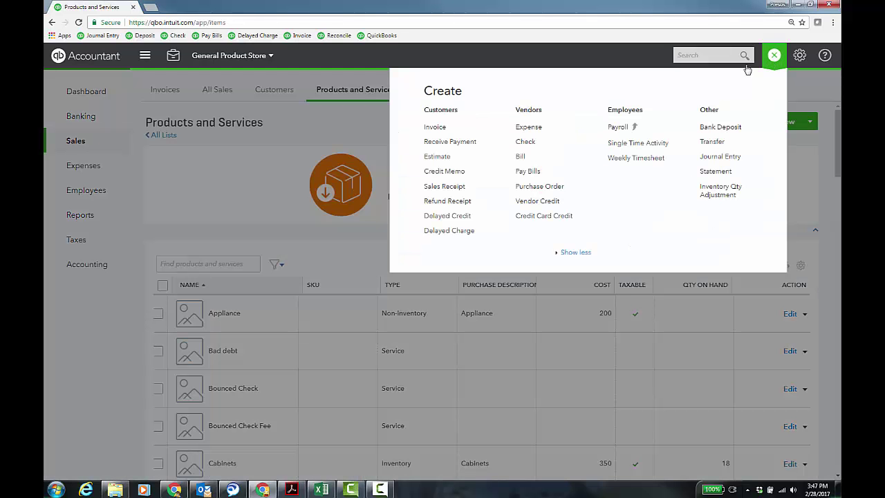
{"action": "left_click", "coordinate": [430, 171]}
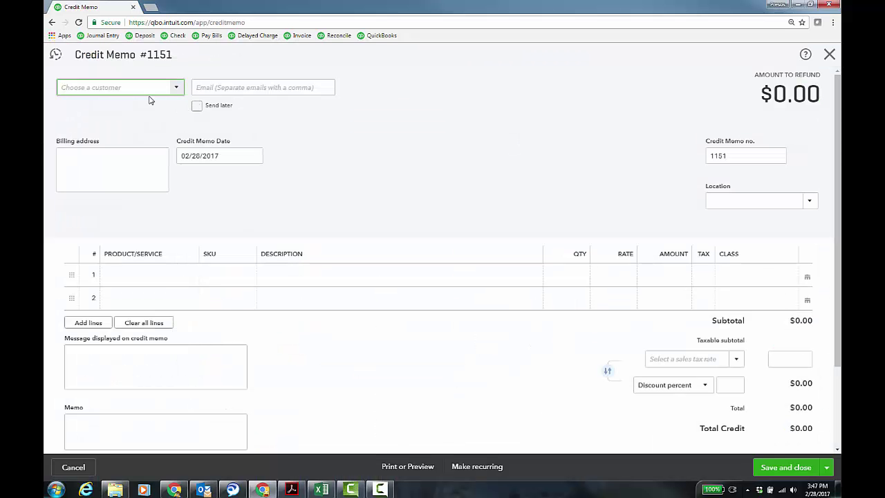
{"action": "type", "text": "nic"}
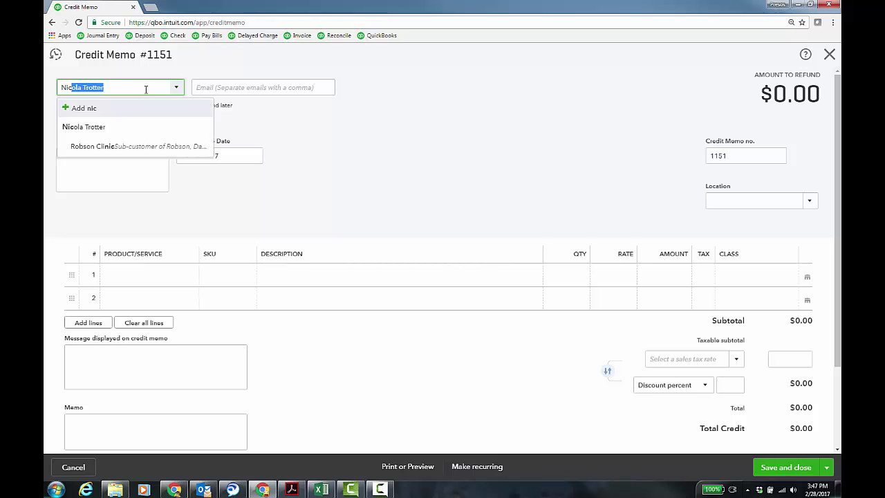
{"action": "left_click", "coordinate": [127, 129]}
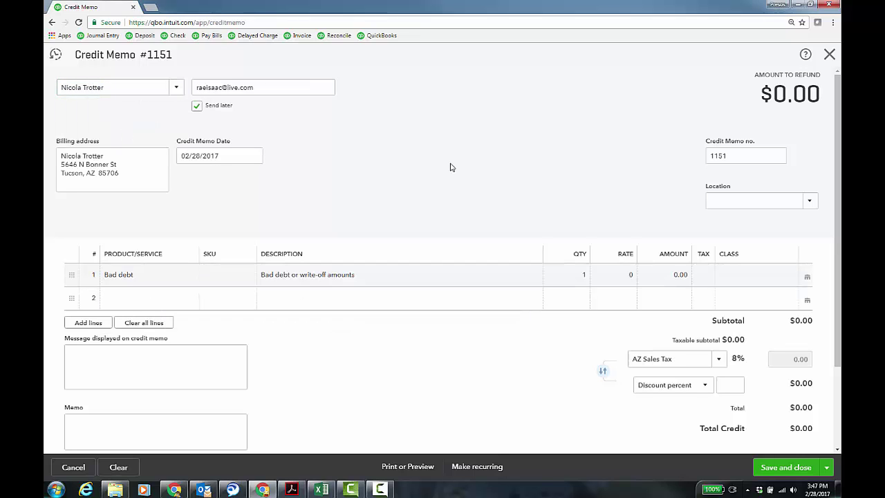
Mark the Bad debt line taxable and check AZ sales tax owed in the Sales Tax Center.
{"action": "left_click", "coordinate": [703, 274]}
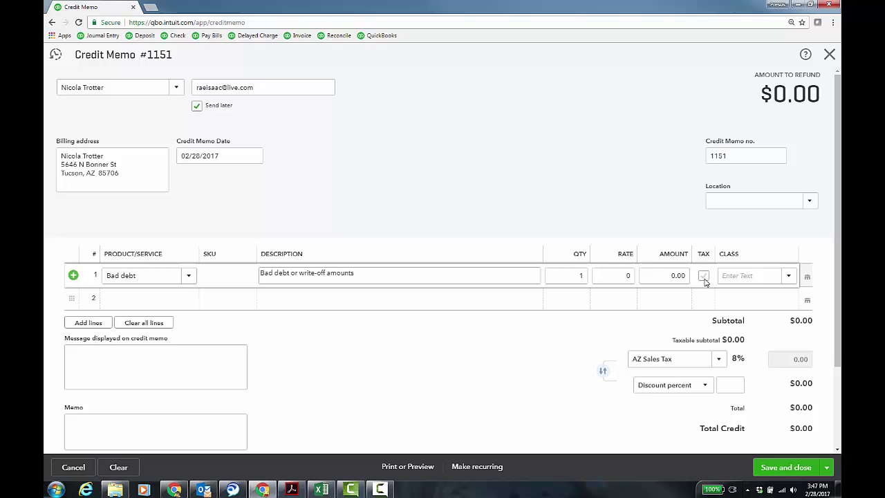
{"action": "left_click", "coordinate": [703, 276]}
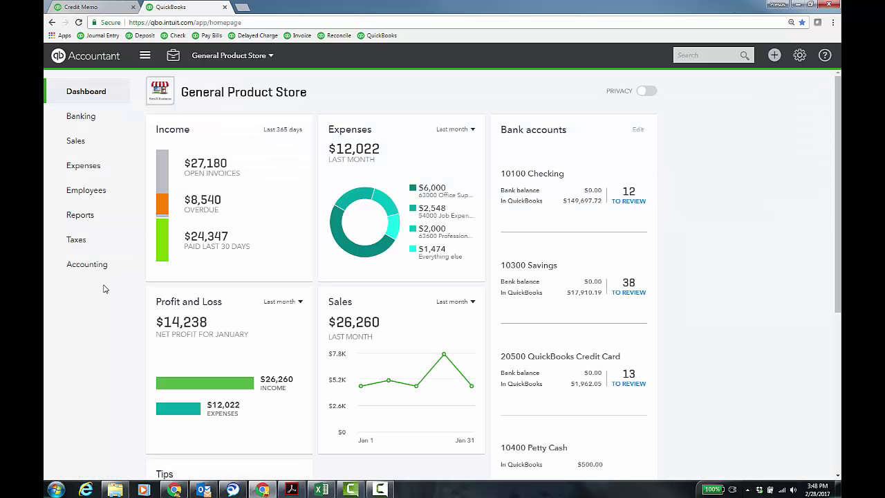
{"action": "left_click", "coordinate": [76, 239]}
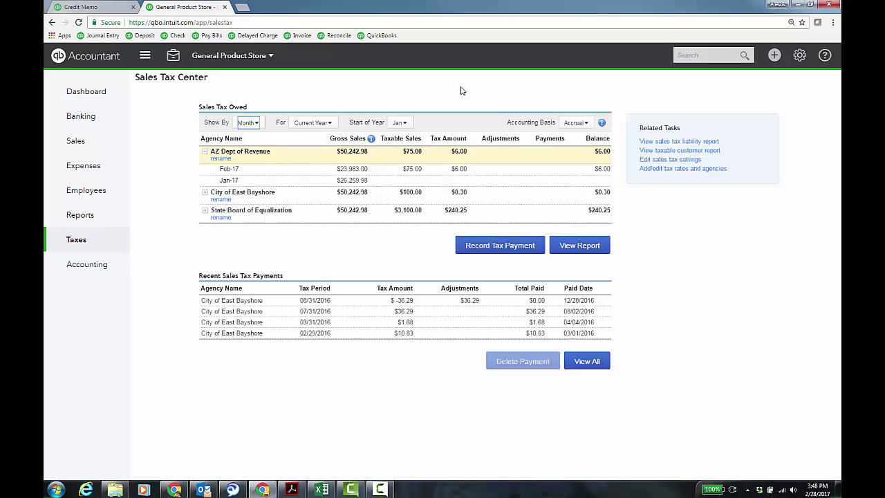
{"action": "key", "text": "ctrl+shift+Tab"}
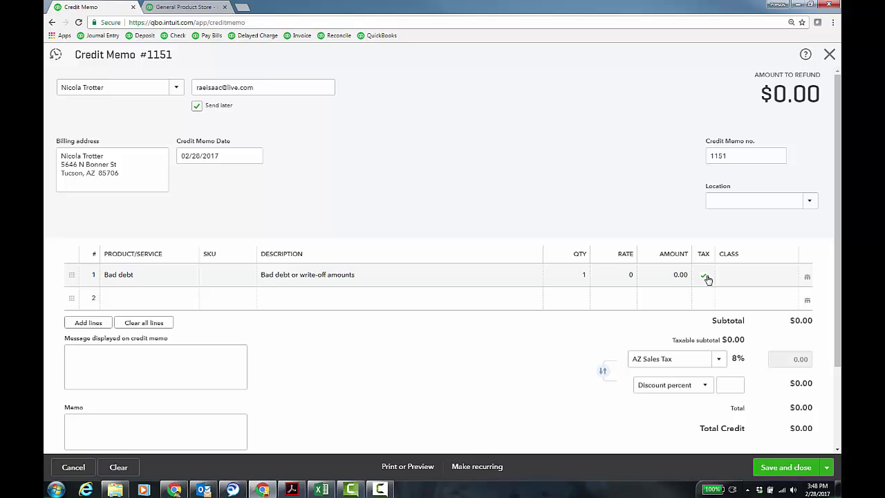
Enter 75 on the Bad debt line and save credit memo #1151 at $81.00.
{"action": "left_click", "coordinate": [679, 275]}
{"action": "type", "text": "75"}
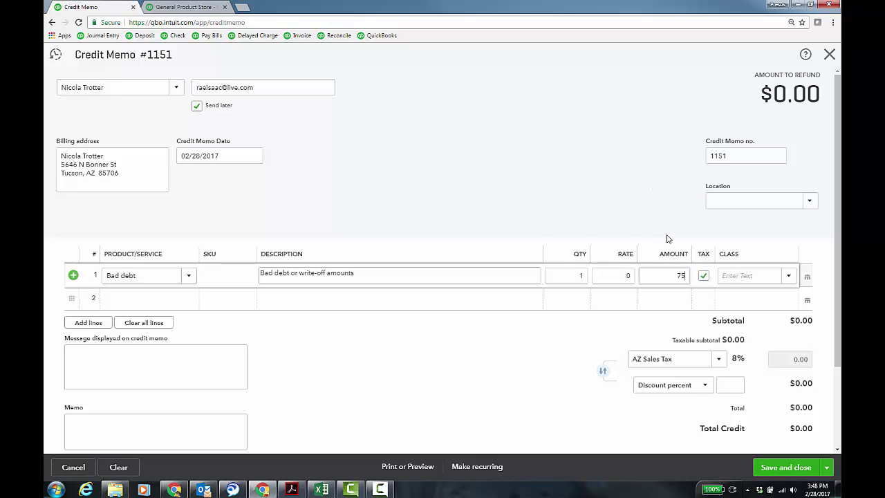
{"action": "left_click", "coordinate": [668, 238]}
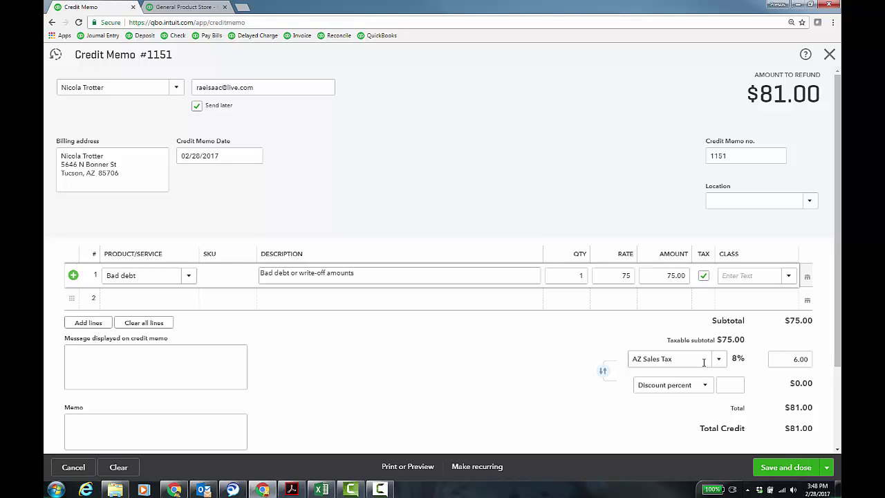
{"action": "left_click", "coordinate": [788, 467]}
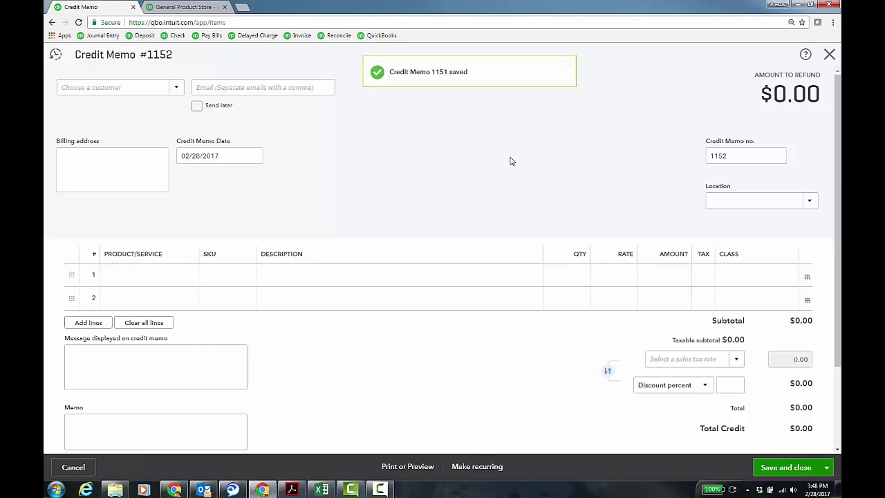
Refresh the Sales Tax Center to confirm AZ tax owed is now $0.00, then close it.
{"action": "left_click", "coordinate": [184, 7]}
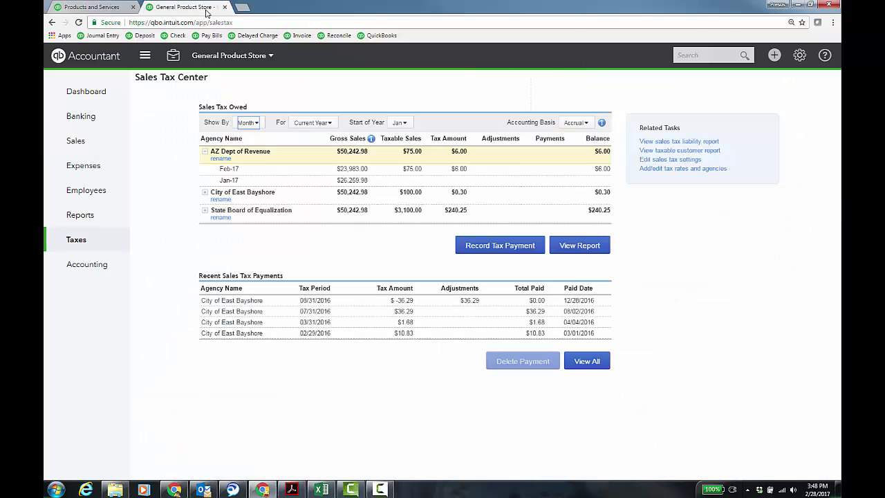
{"action": "left_click", "coordinate": [78, 22]}
{"action": "left_click", "coordinate": [224, 7]}
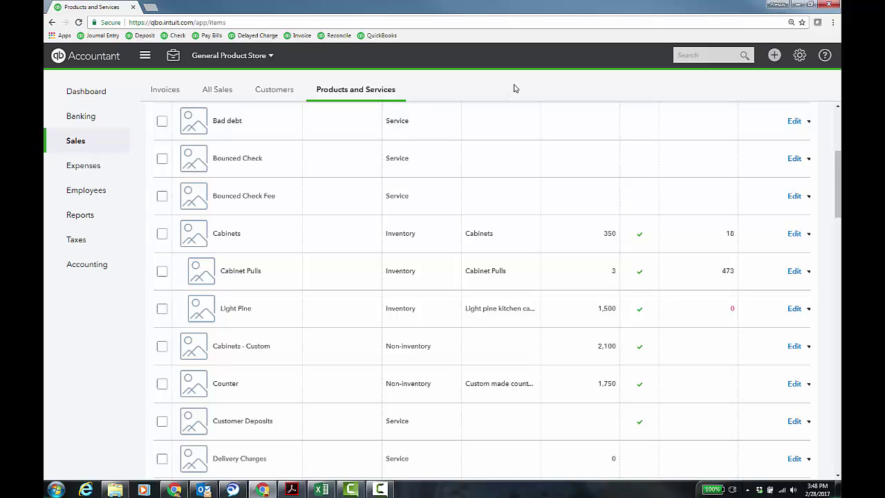
Start a Receive Payment for the customer with open invoice #1149.
{"action": "left_click", "coordinate": [774, 55]}
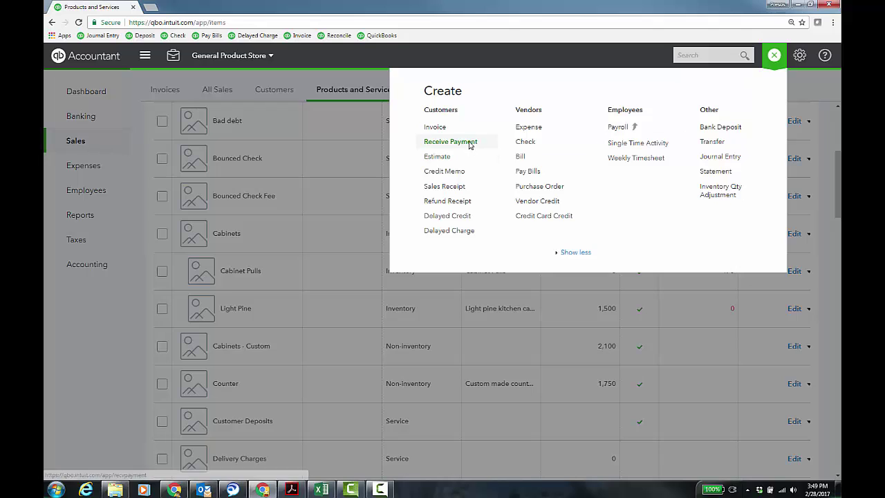
{"action": "left_click", "coordinate": [456, 142]}
{"action": "type", "text": "Nicola Trotter"}
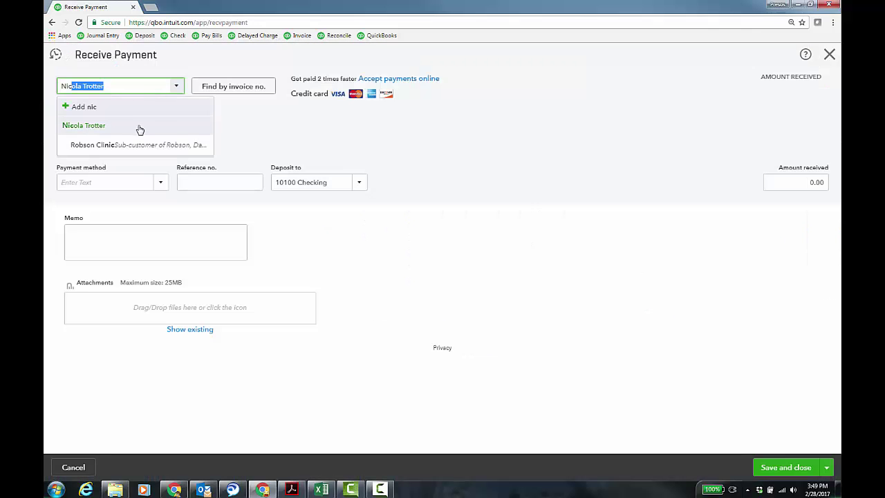
{"action": "left_click", "coordinate": [138, 126]}
{"action": "scroll", "coordinate": [359, 269], "scroll_direction": "down", "scroll_amount": 2}
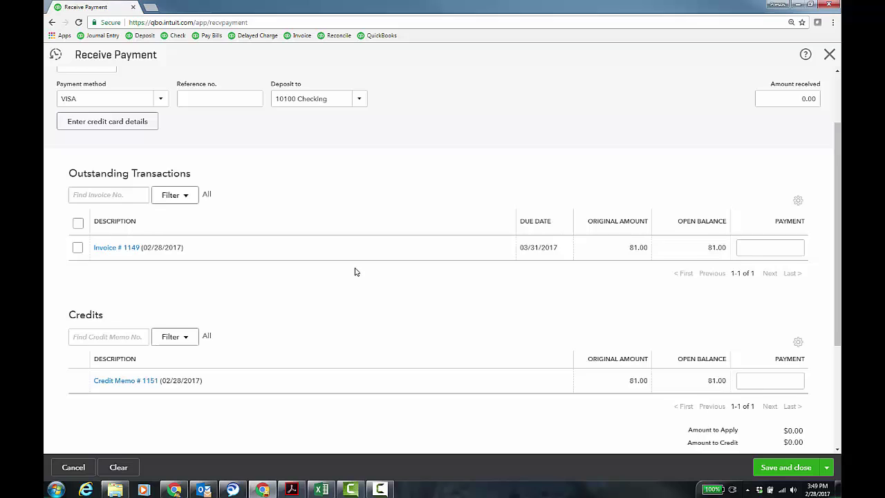
Apply credit memo #1151 to invoice #1149 and save the $0.00 payment.
{"action": "left_click", "coordinate": [79, 238]}
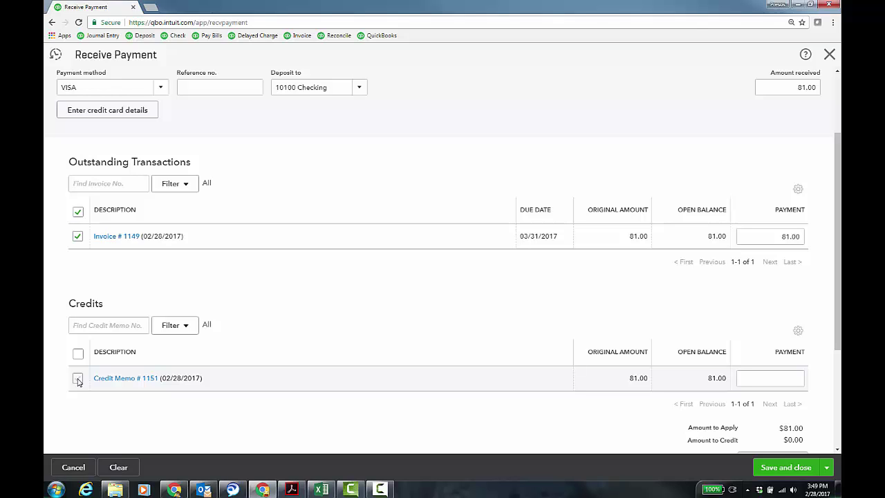
{"action": "left_click", "coordinate": [78, 379]}
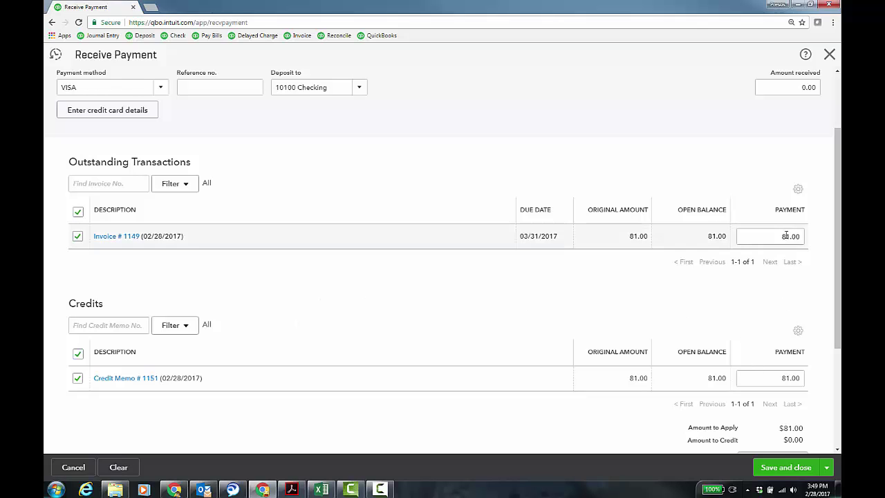
{"action": "left_click", "coordinate": [787, 467]}
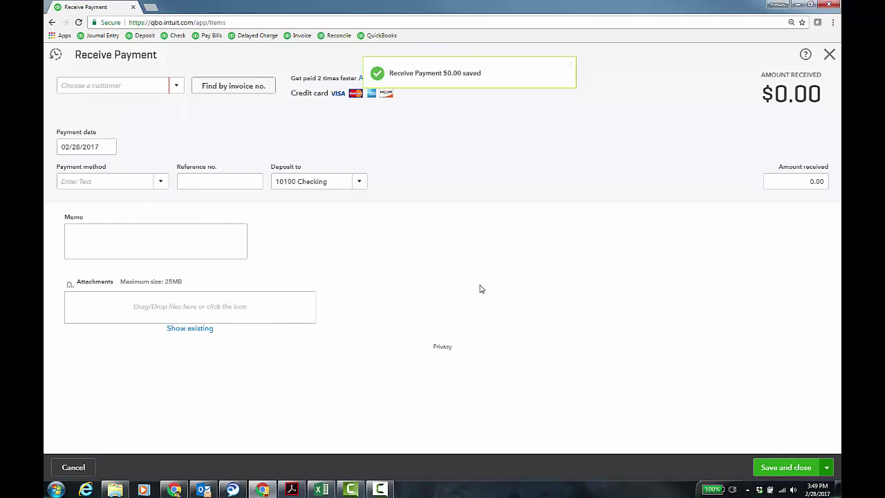